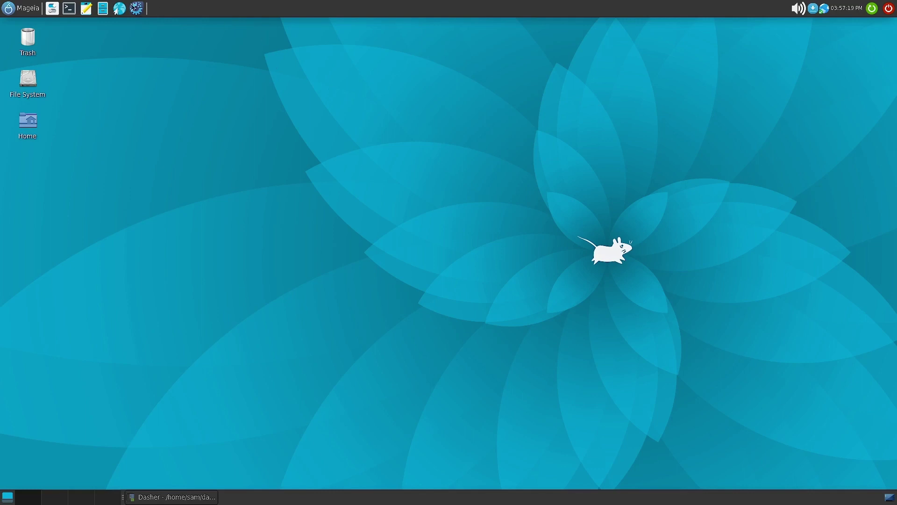
Launch Mageia Control Center from the top panel and authenticate with the root password.
click(136, 8)
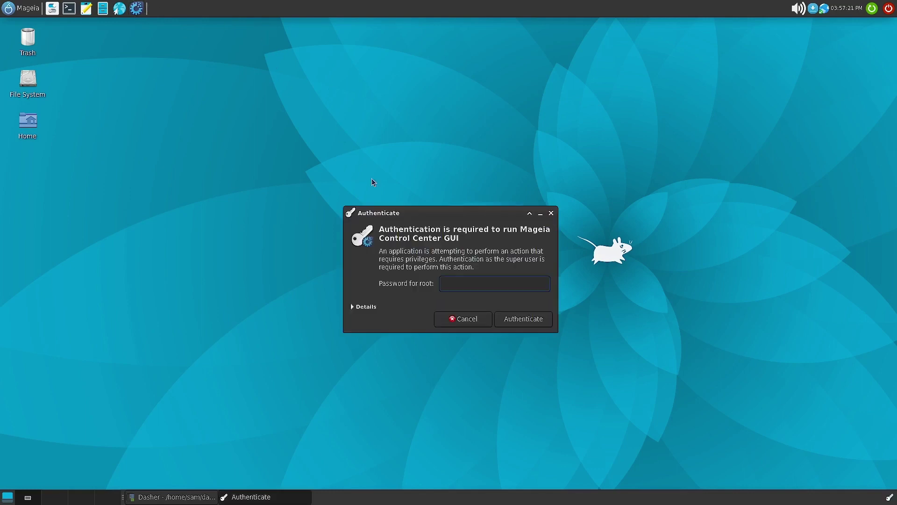
text(●●●●●●)
click(510, 315)
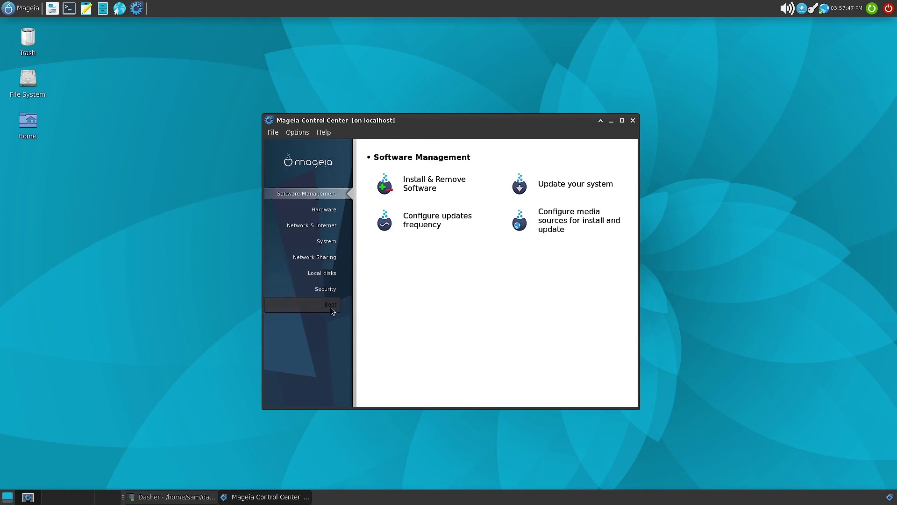
Turn on the Display Logs option from the Options menu.
click(277, 136)
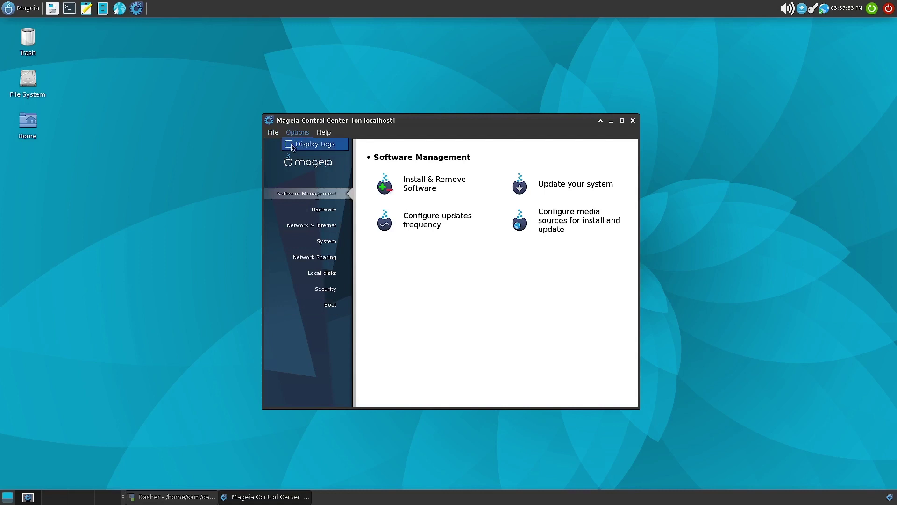
click(292, 145)
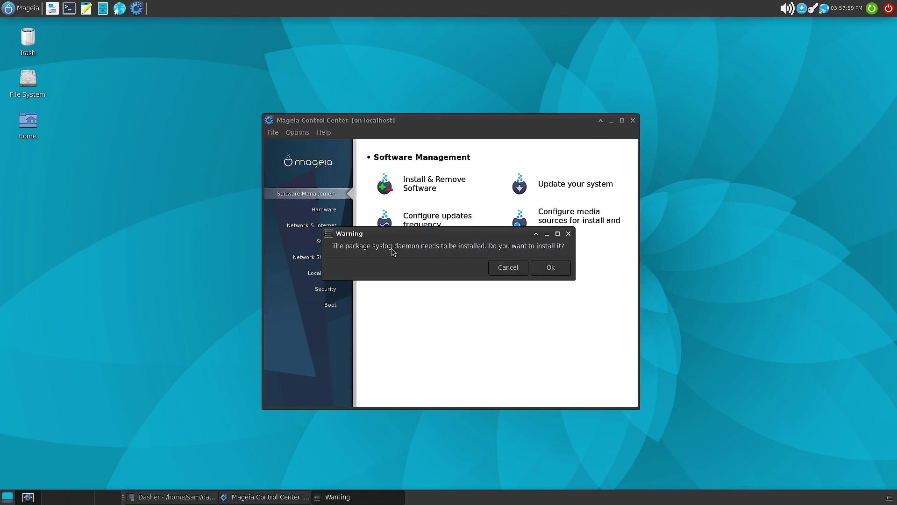
Accept installing the syslog-daemon package and minimize its installation progress window.
click(552, 268)
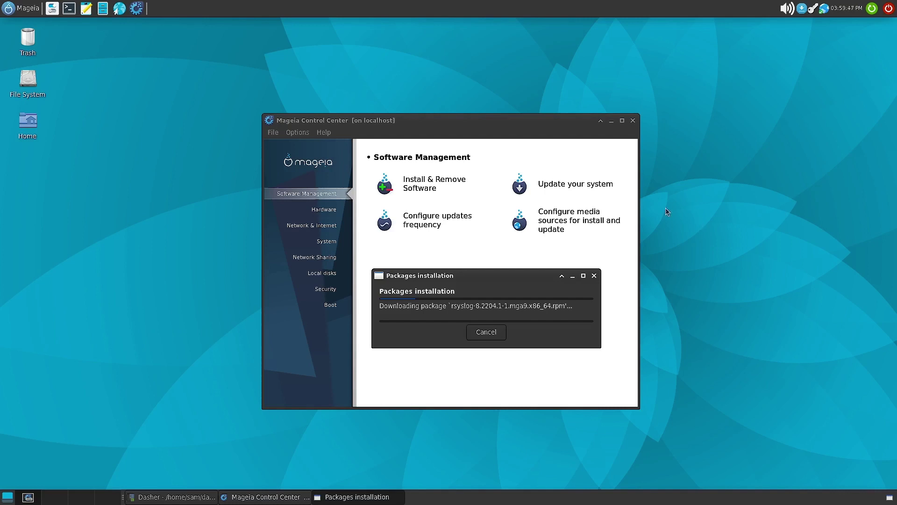
click(573, 276)
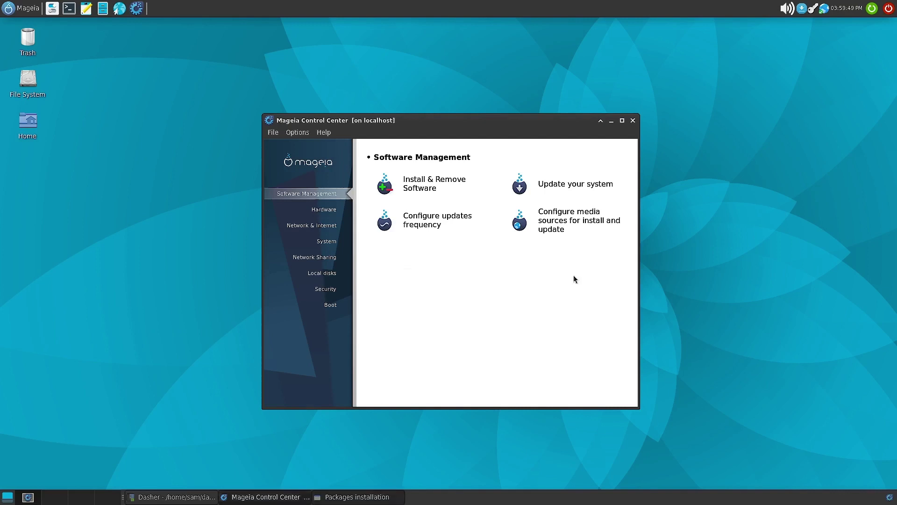
Open Install & Remove Software, view and close About Rpmdrake, then maximize the package manager.
click(418, 186)
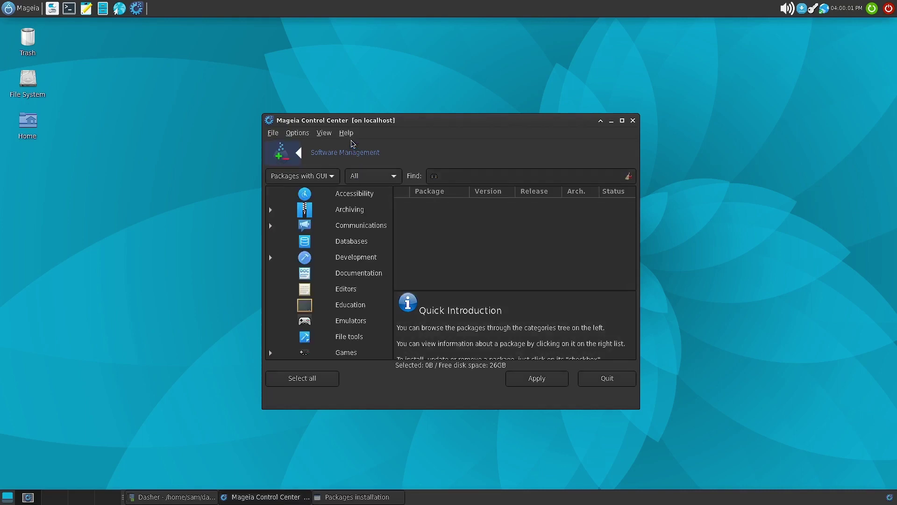
click(348, 137)
click(361, 168)
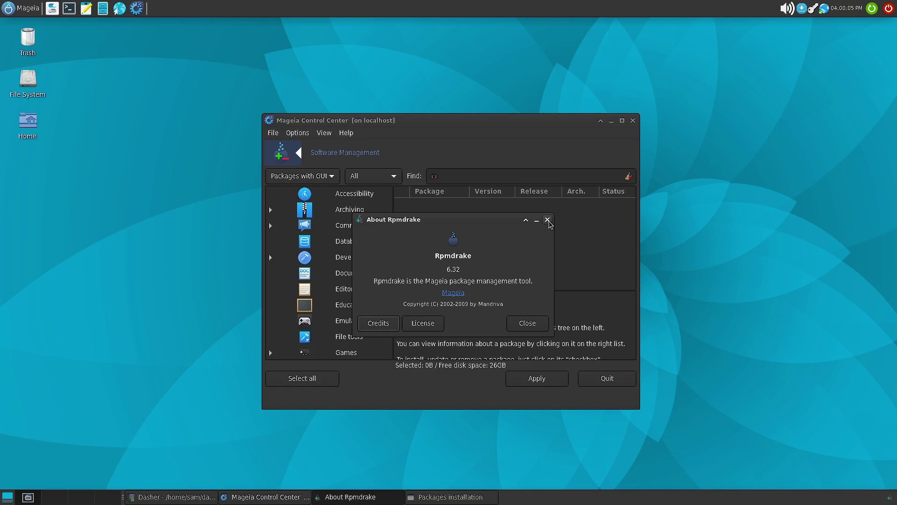
click(549, 220)
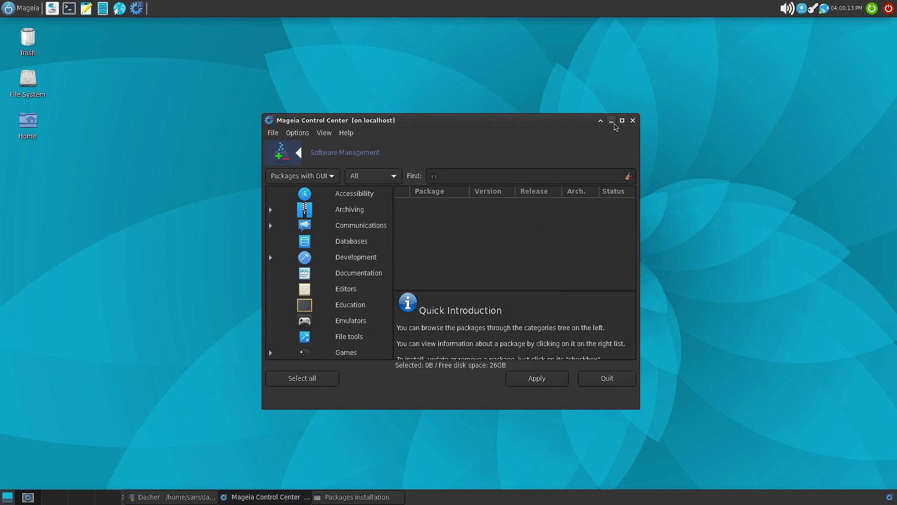
click(623, 121)
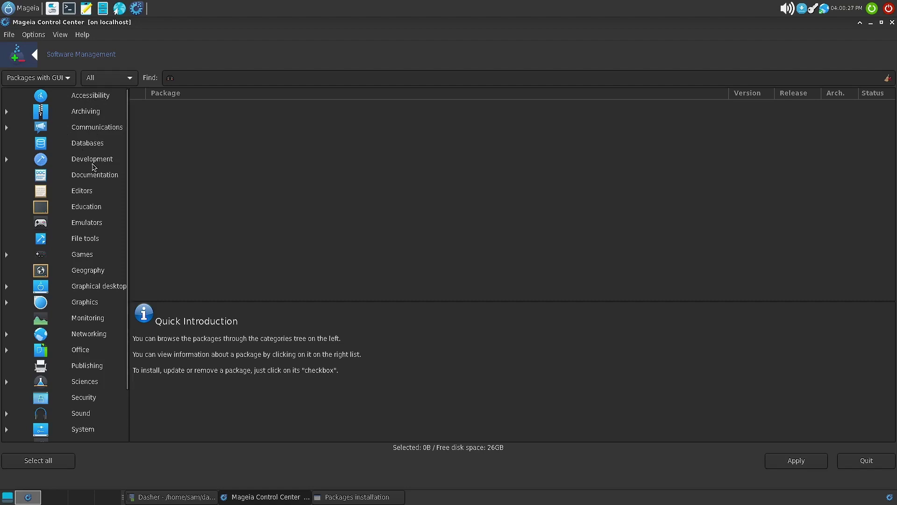
click(87, 182)
click(95, 161)
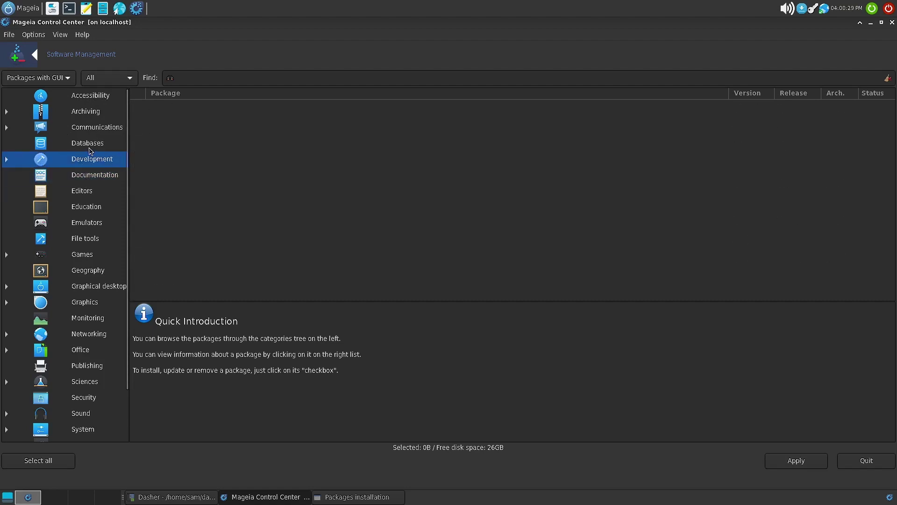
click(8, 160)
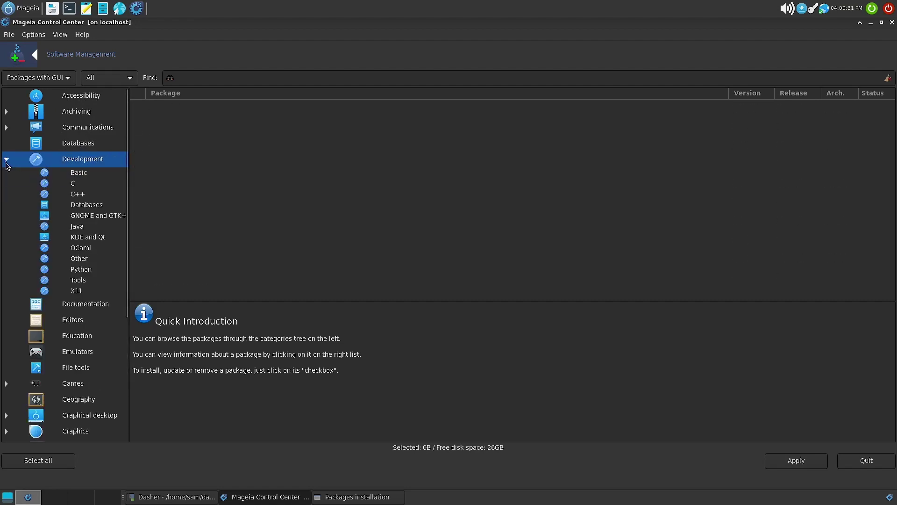
click(83, 175)
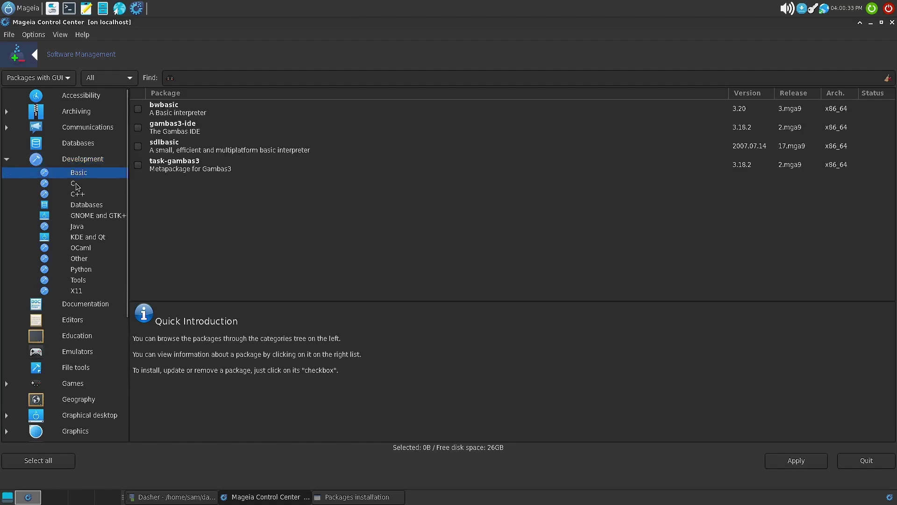
click(73, 185)
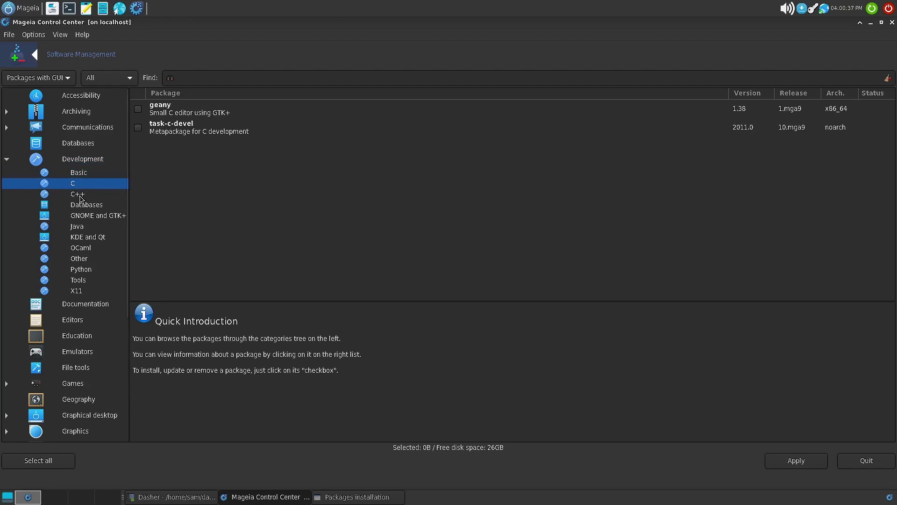
click(82, 198)
click(94, 207)
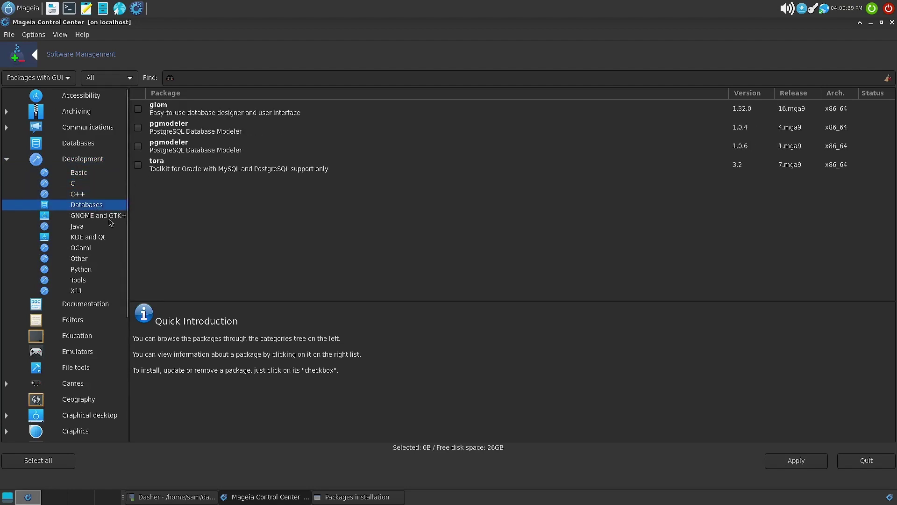
click(78, 195)
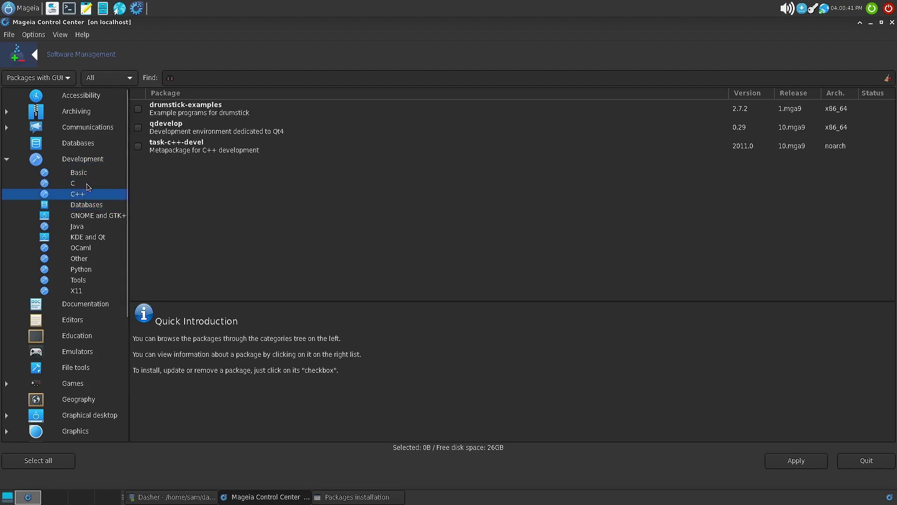
click(101, 205)
click(78, 229)
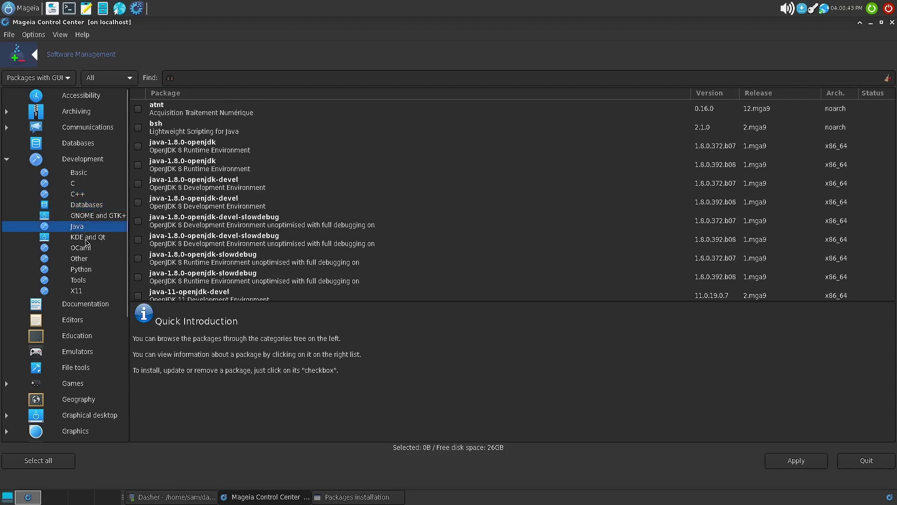
click(85, 237)
click(83, 248)
click(80, 258)
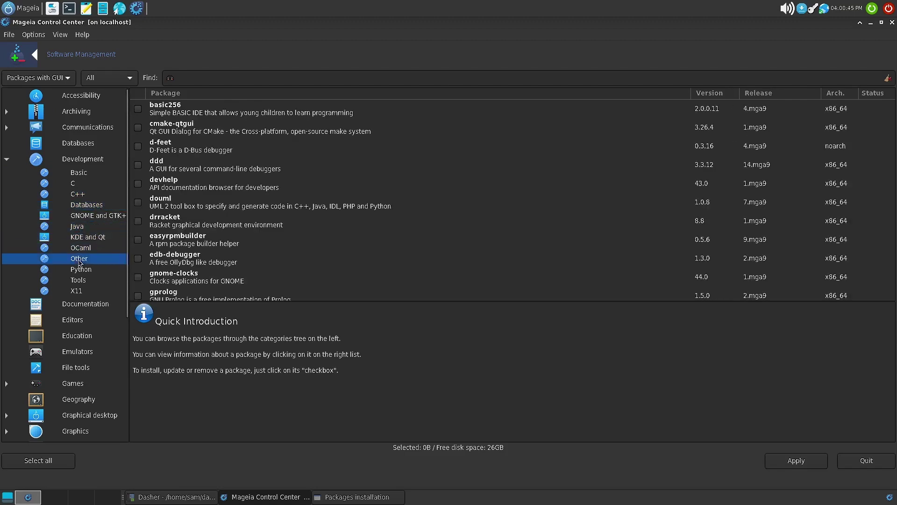
click(78, 271)
click(73, 282)
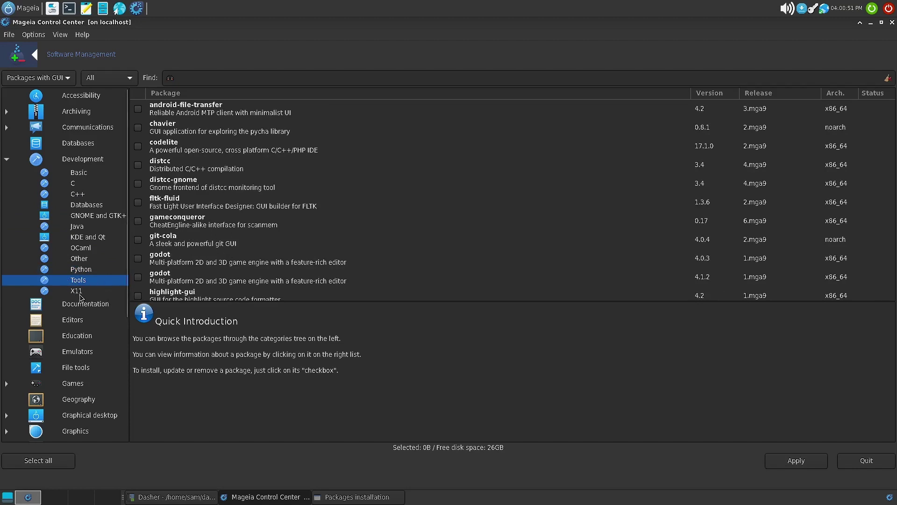
click(80, 298)
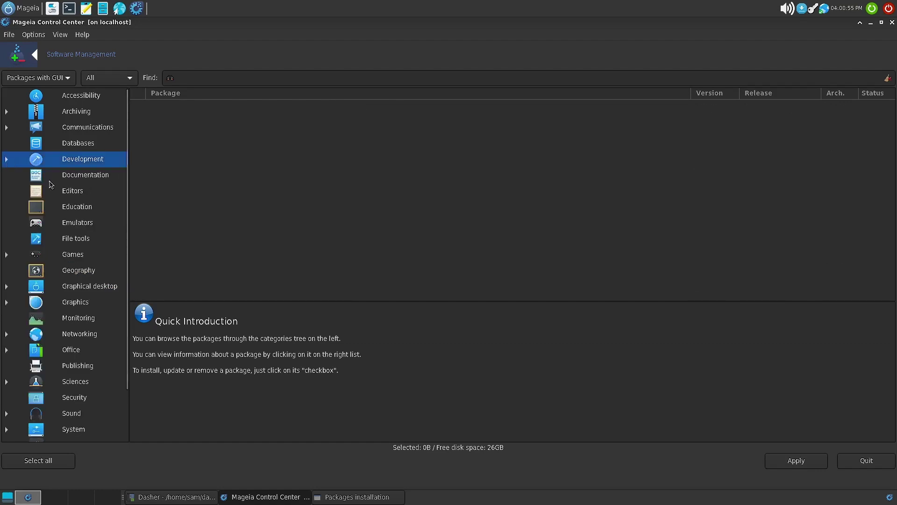
scroll(81, 400, down, 3)
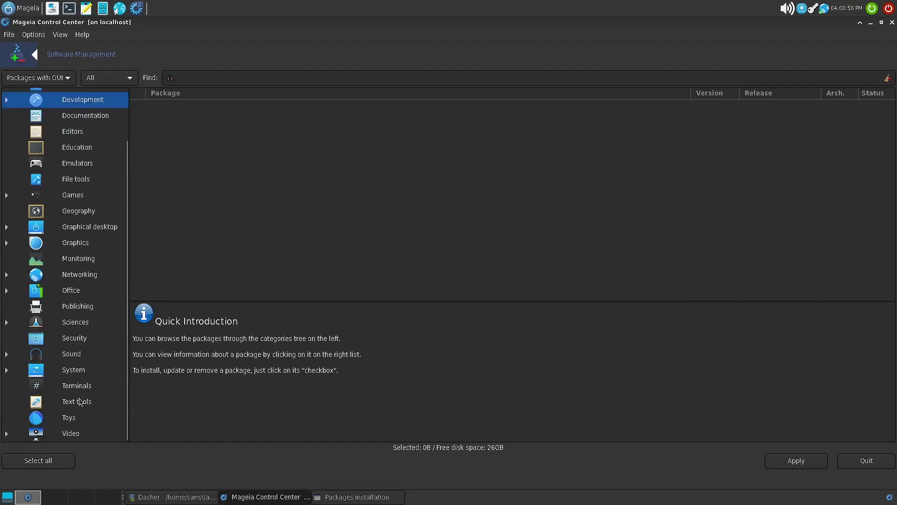
Close the package manager, start Update your system, allow contacting the mirror, and minimize the window.
click(892, 22)
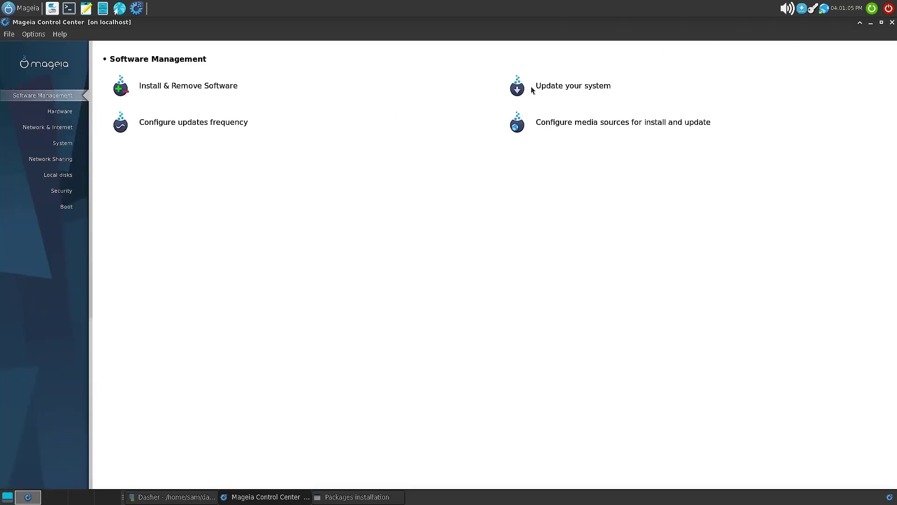
click(557, 87)
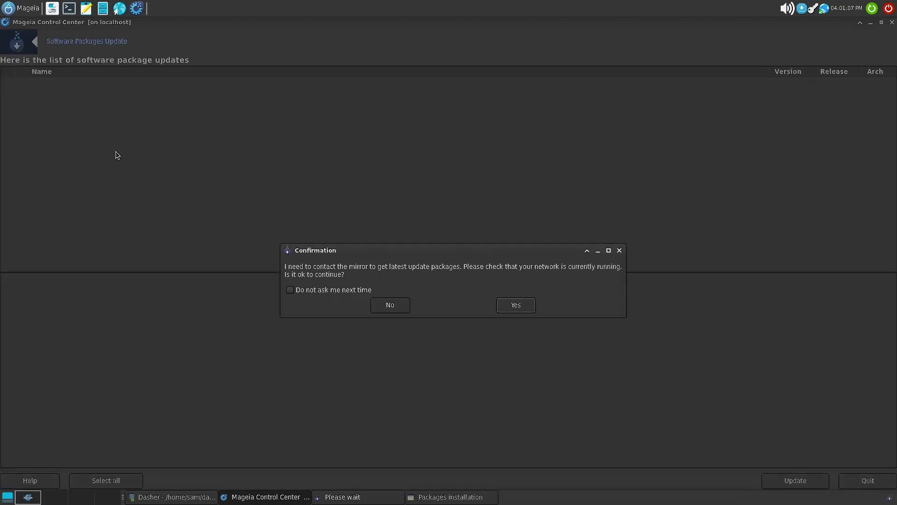
click(549, 269)
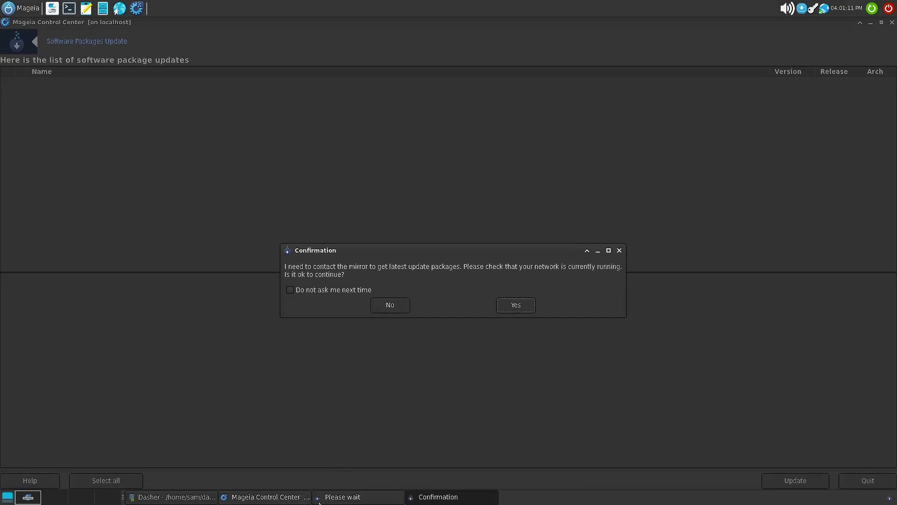
click(519, 306)
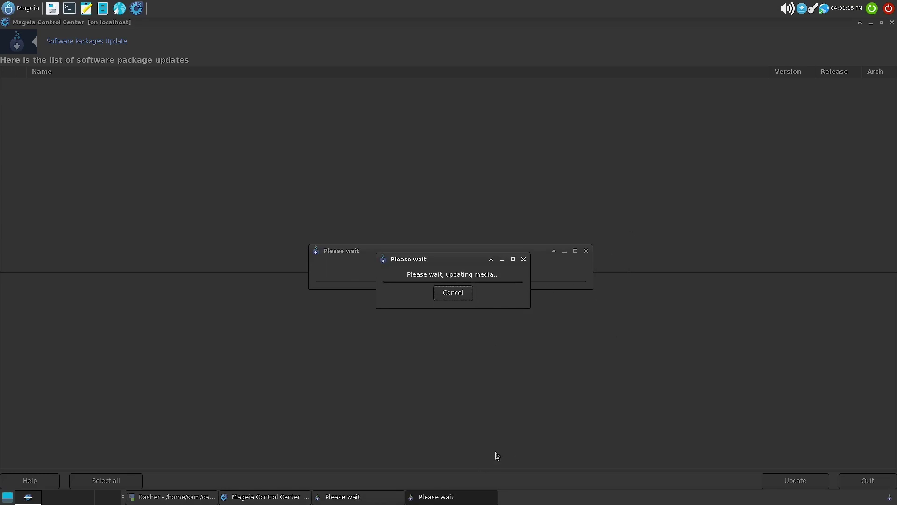
click(871, 24)
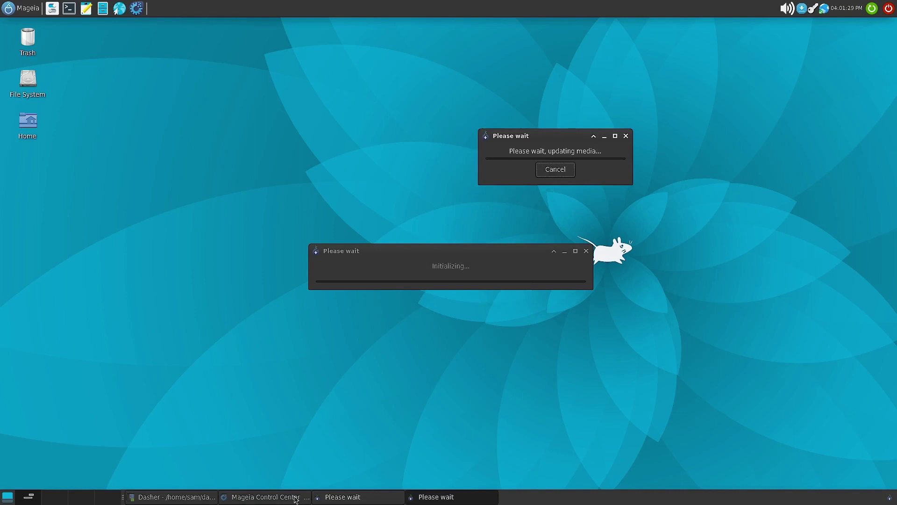
Cycle between the Control Center and wait windows, then minimize it and move the Initializing dialog aside.
click(271, 498)
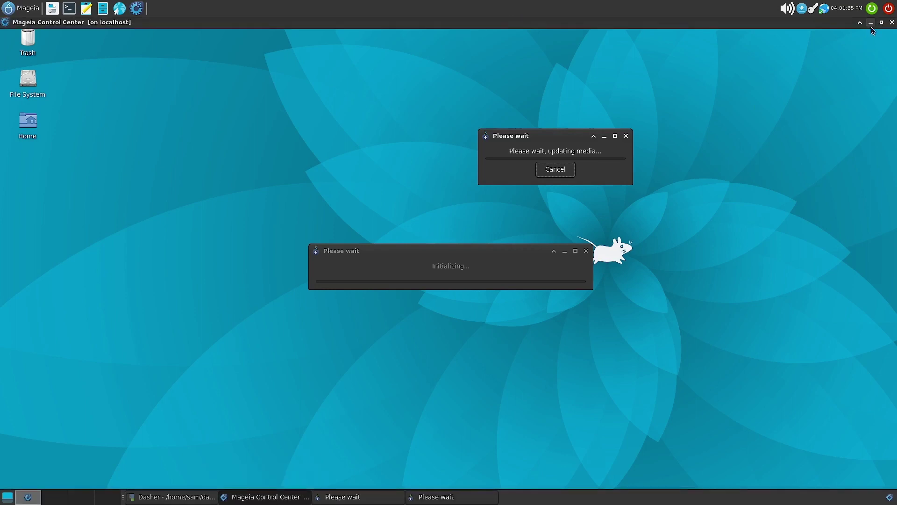
click(364, 498)
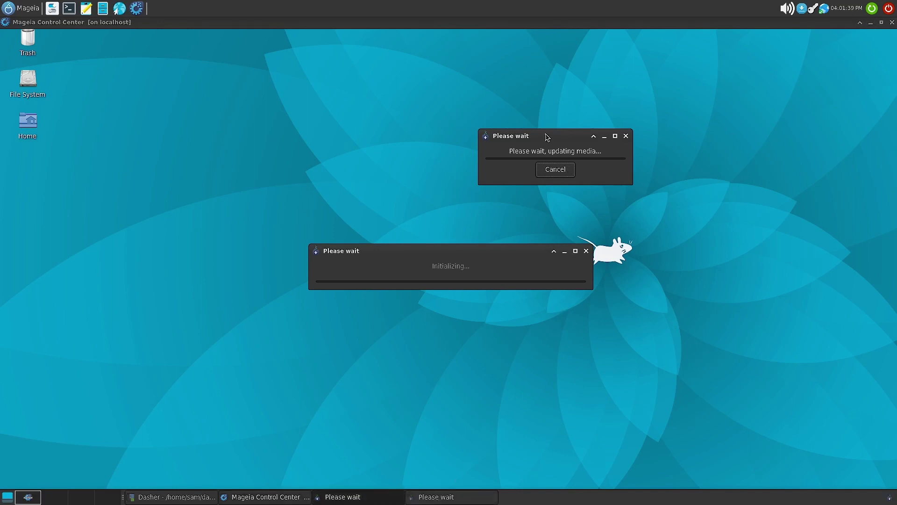
click(295, 498)
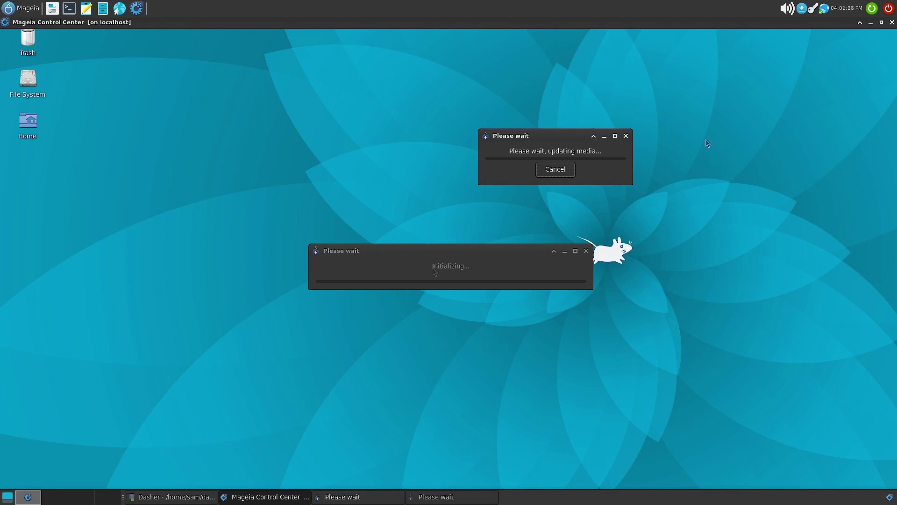
click(869, 23)
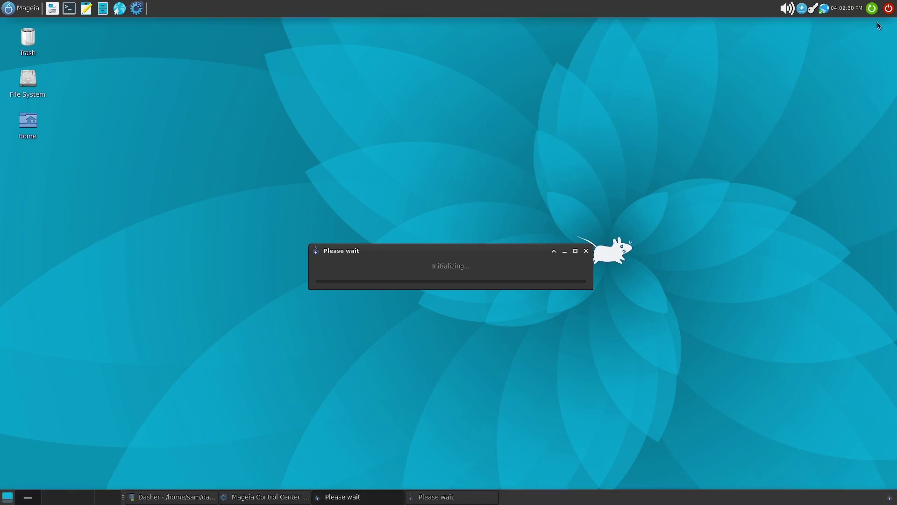
drag(446, 253, 534, 181)
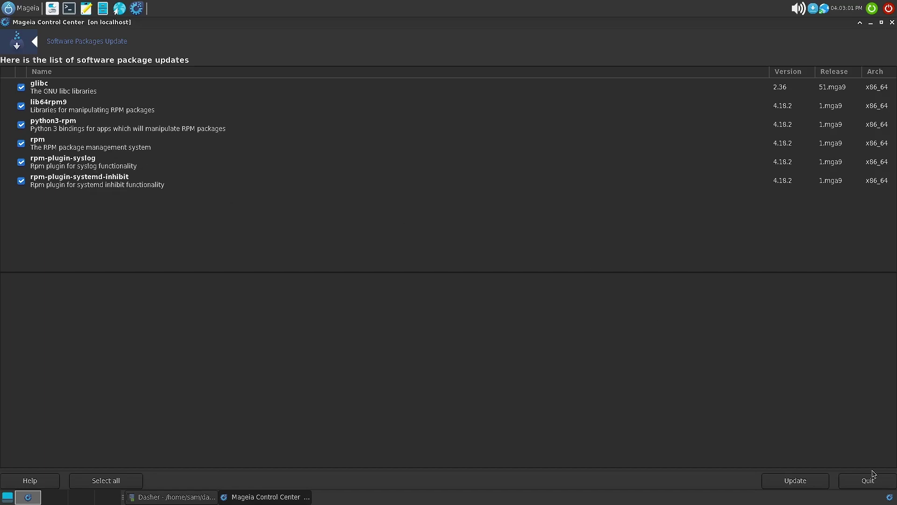
Install the six listed package updates, including glibc and rpm, confirming the installation.
click(788, 481)
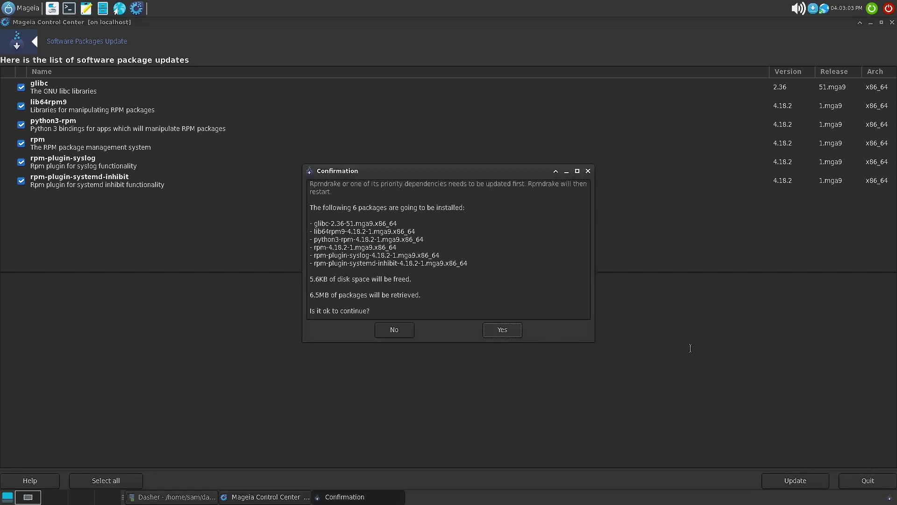
click(502, 330)
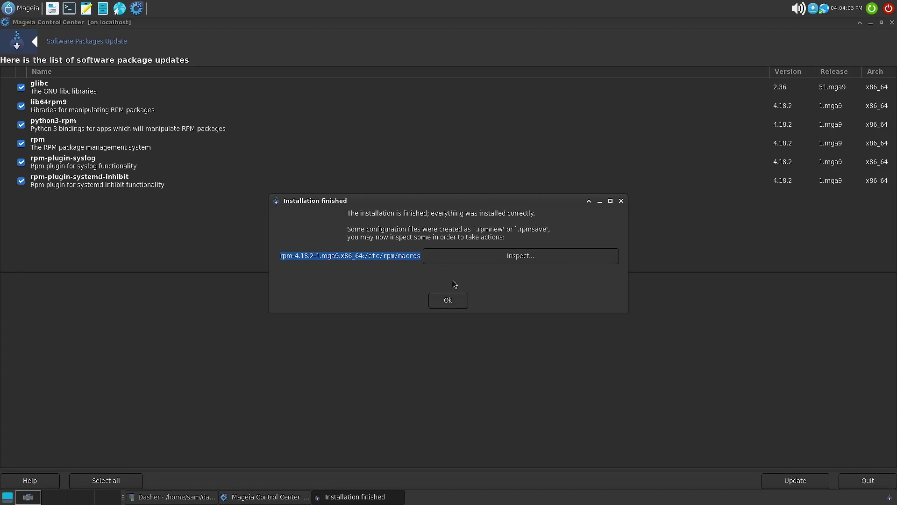
Inspect the /etc/rpm/macros changes, keep the current file, and acknowledge the finish and glibc restart messages.
click(488, 257)
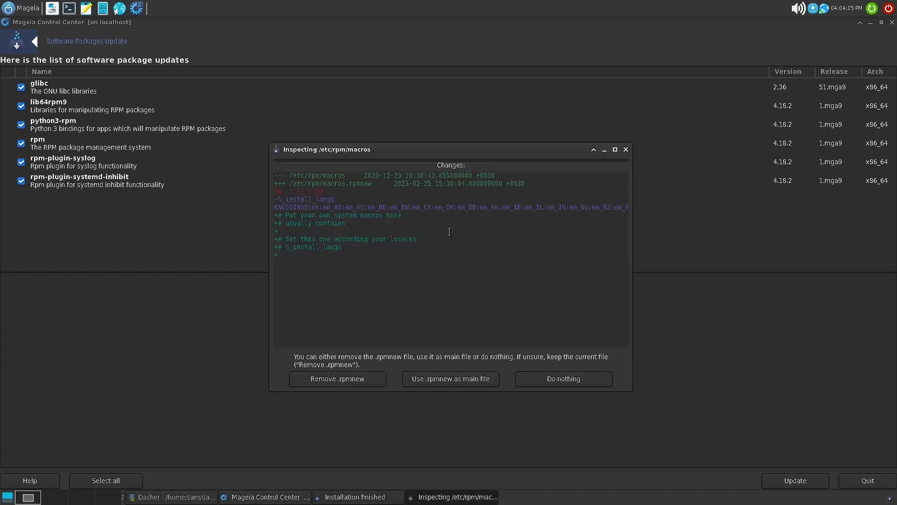
click(548, 379)
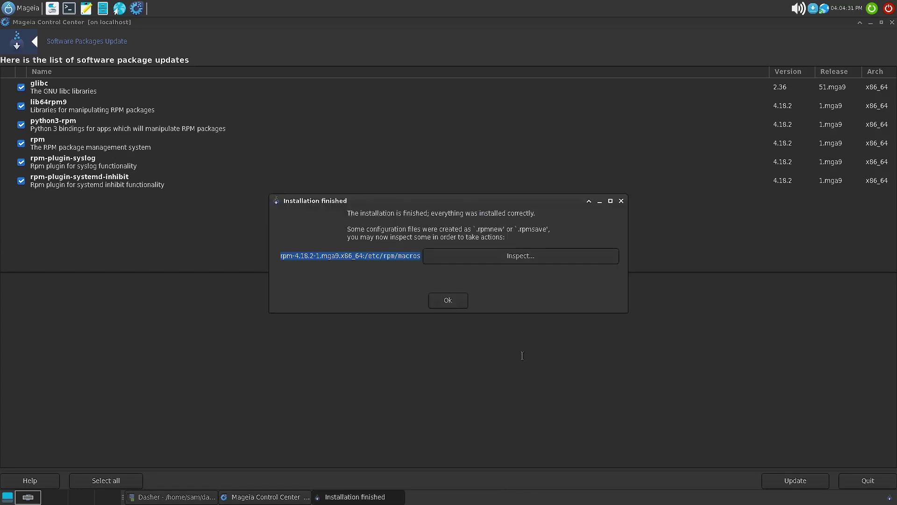
click(448, 302)
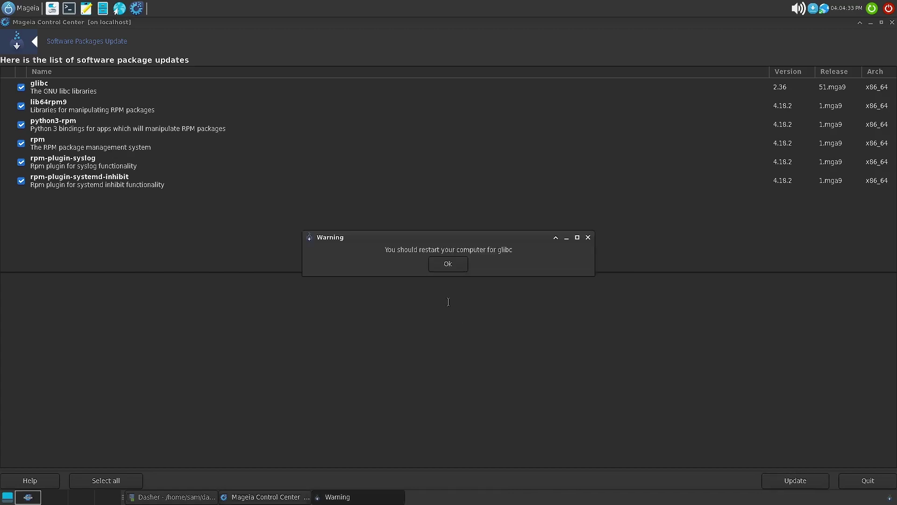
click(446, 268)
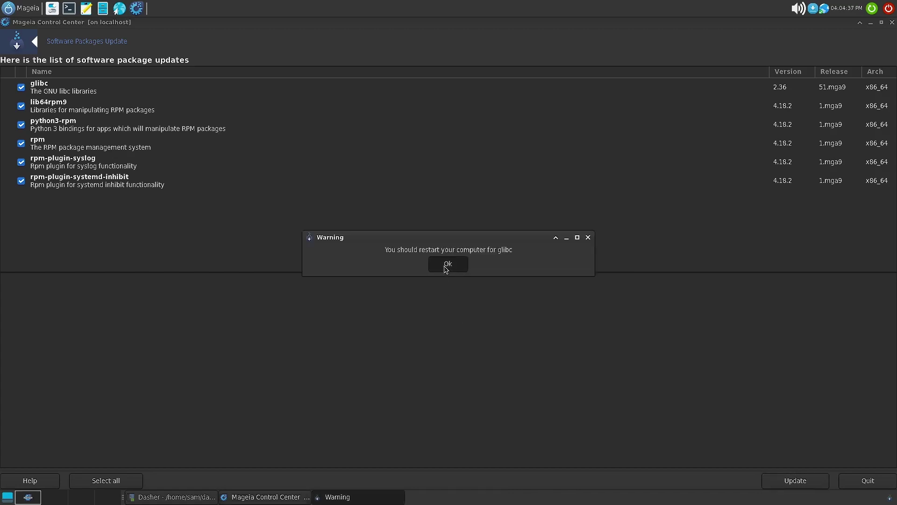
Dismiss the glibc restart warning, allow contacting the mirror, then cancel the media update.
click(447, 265)
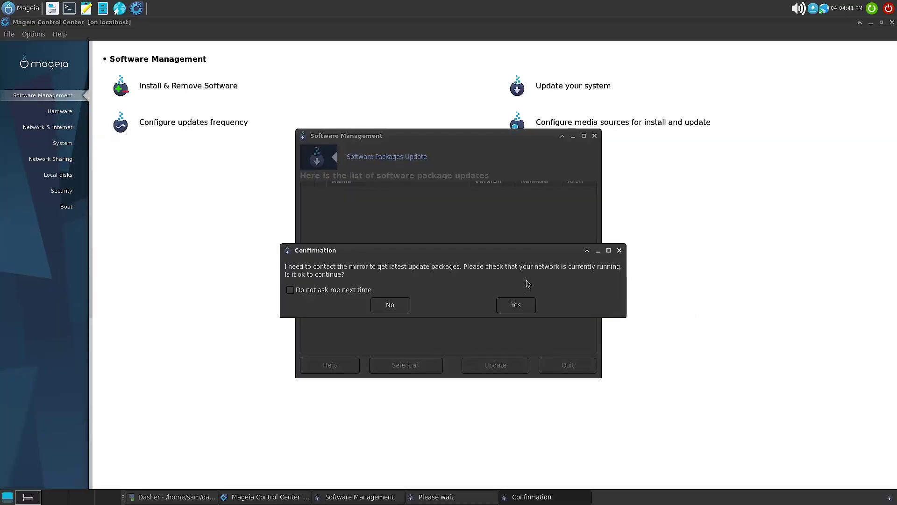
click(510, 310)
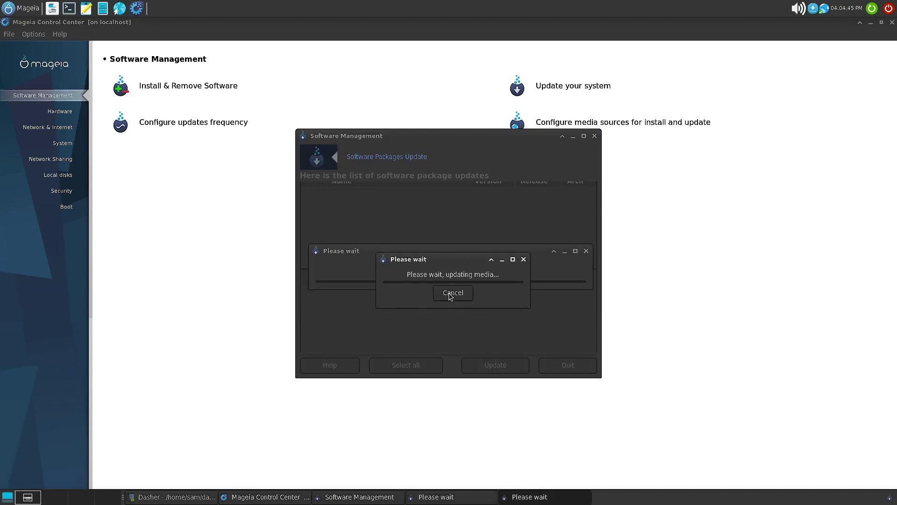
click(451, 294)
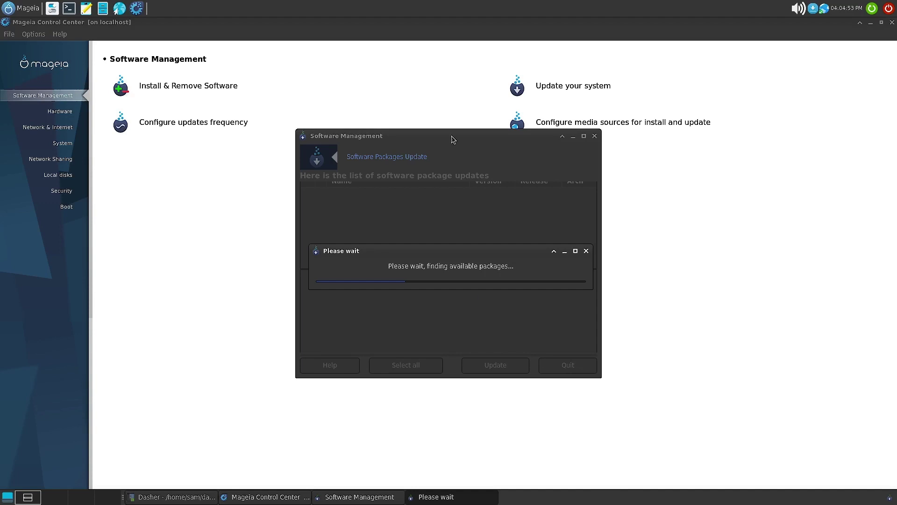
Close the unresponsive Software Management update window.
drag(452, 139, 479, 163)
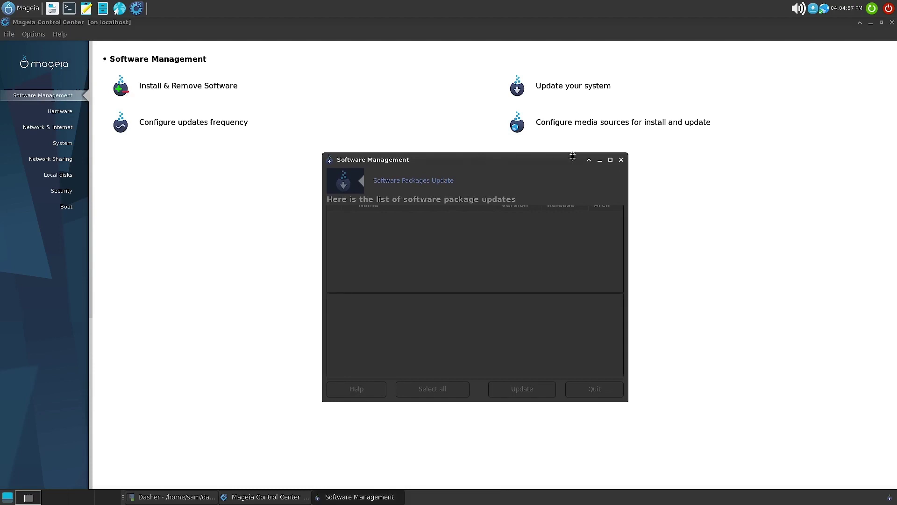
drag(524, 164, 464, 171)
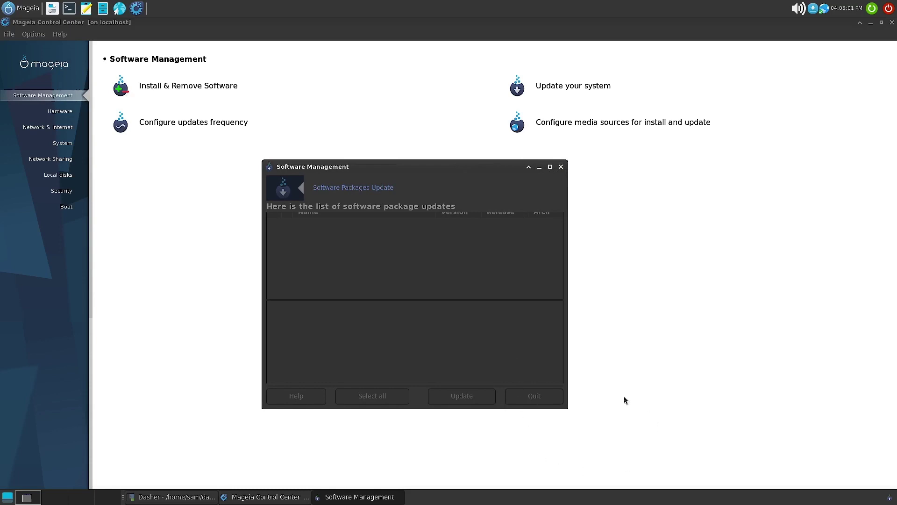
drag(405, 171, 533, 190)
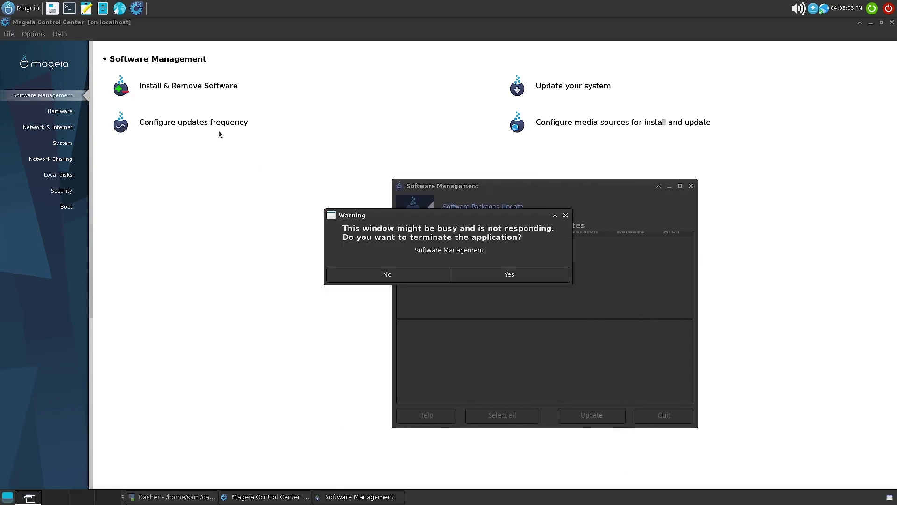
Open Configure updates frequency, approving the syslog-daemon install and quitting the Mageia Tools Logs dialog.
click(191, 127)
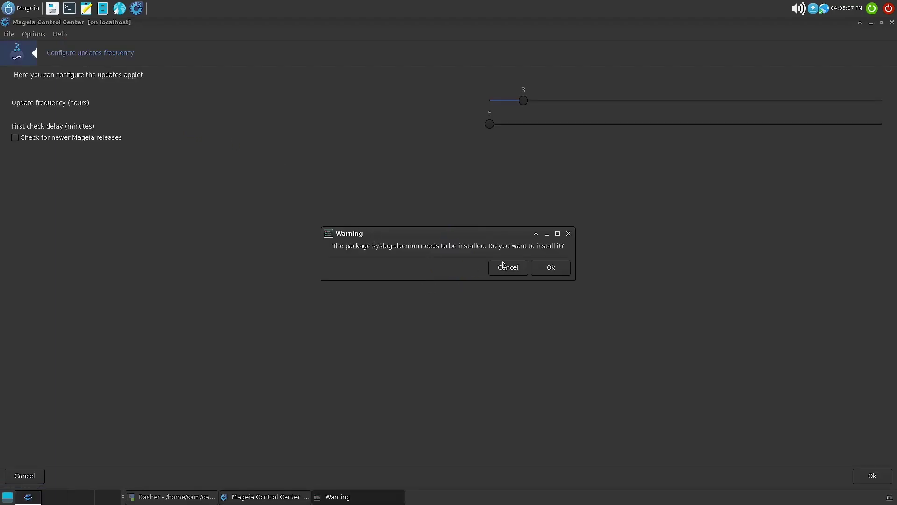
click(546, 269)
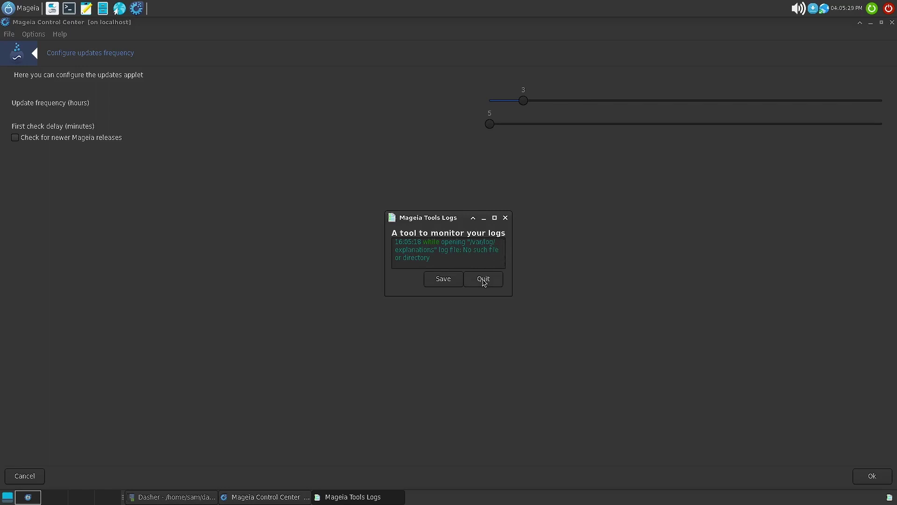
click(483, 280)
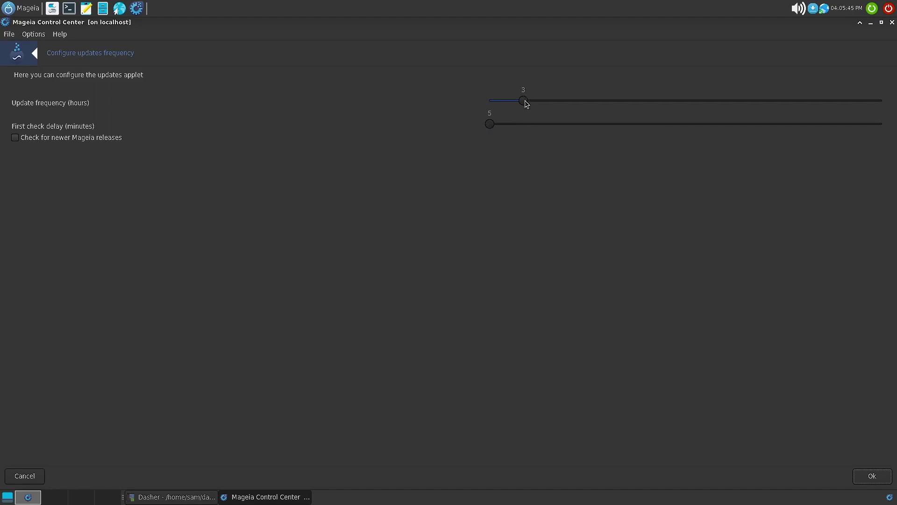
Set update checks to every 24 hours with a 15-minute first check delay and save.
drag(525, 101, 896, 113)
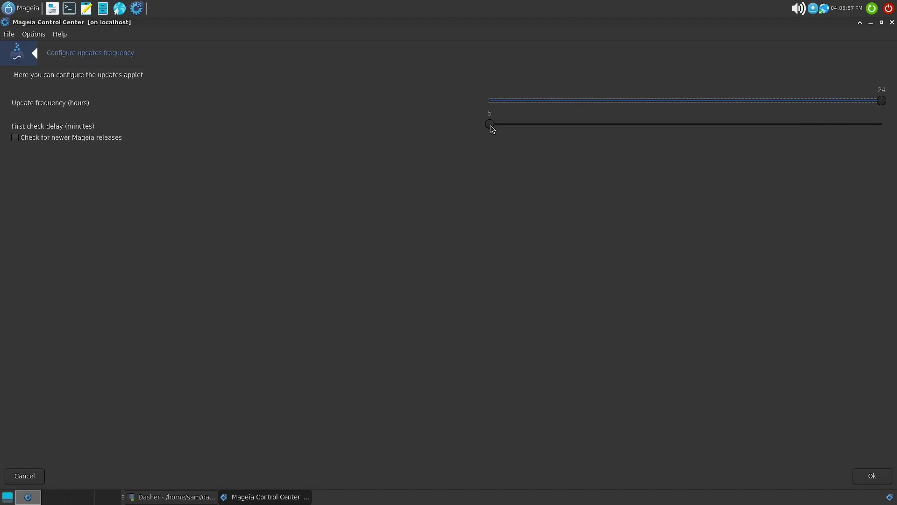
drag(493, 130, 645, 130)
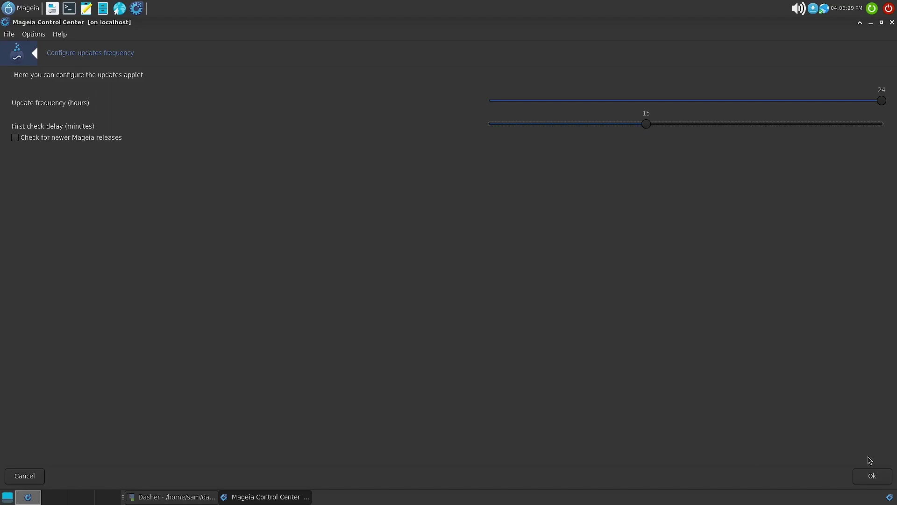
click(11, 36)
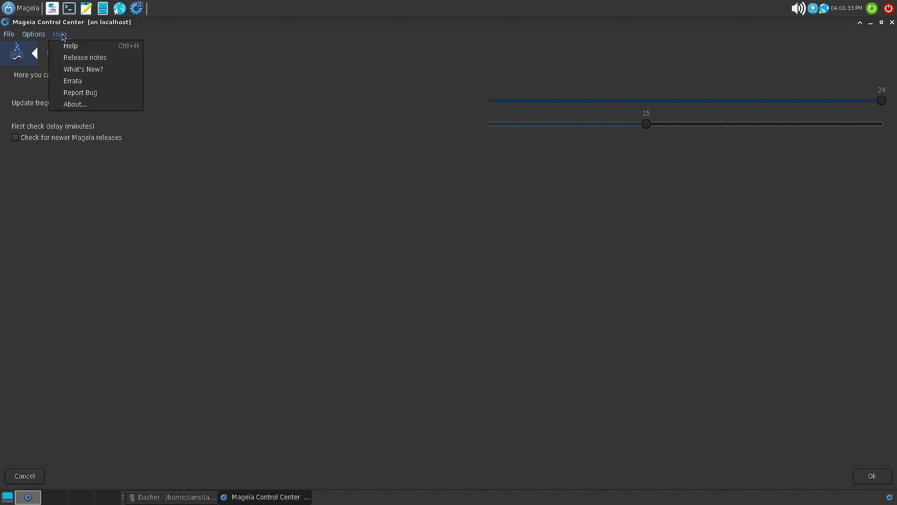
mouse_move(33, 35)
click(341, 232)
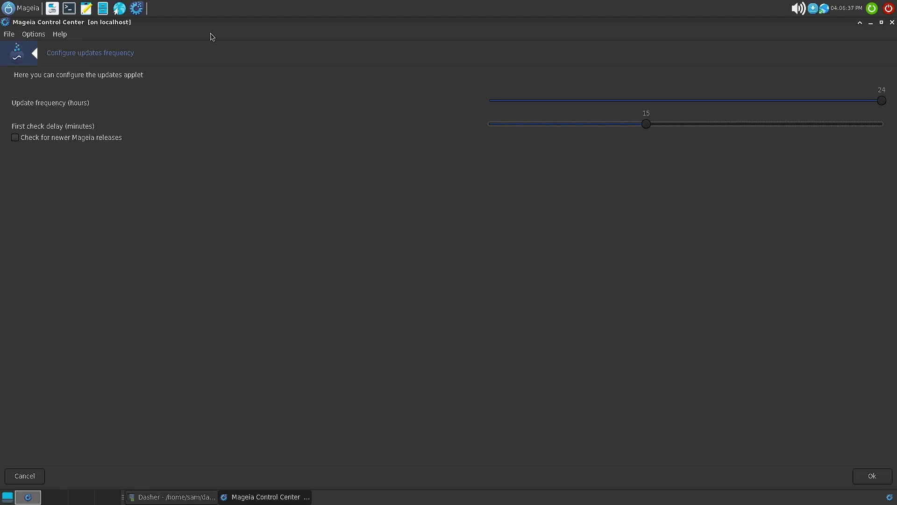
click(877, 477)
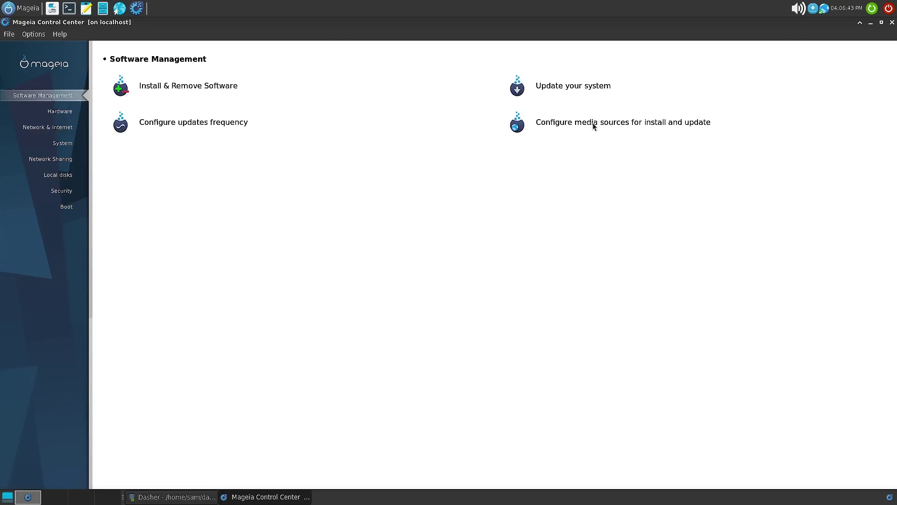
Open the media sources configuration and close the logs window that appears.
click(594, 125)
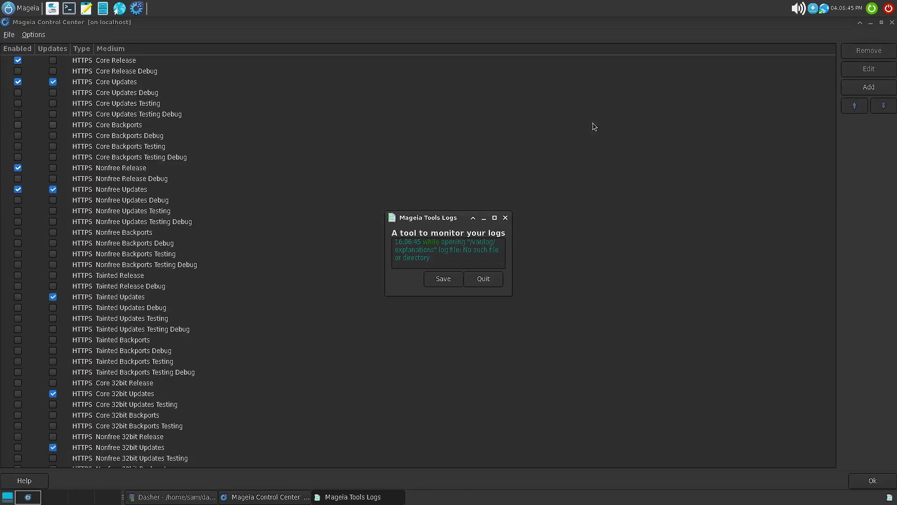
click(483, 279)
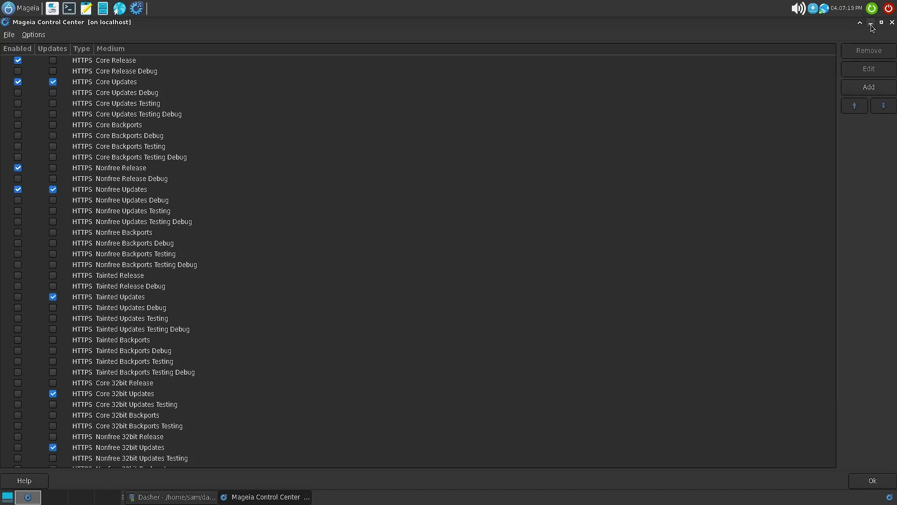
click(872, 23)
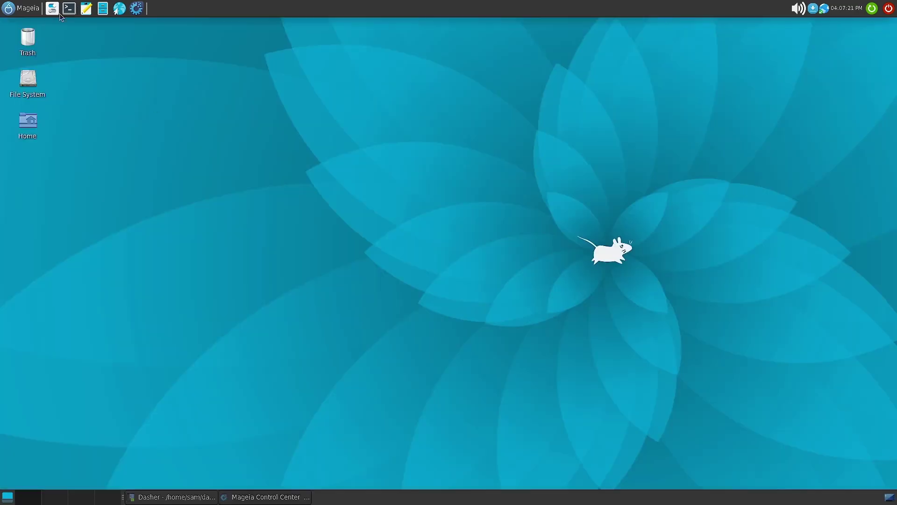
click(7, 12)
click(49, 180)
click(51, 165)
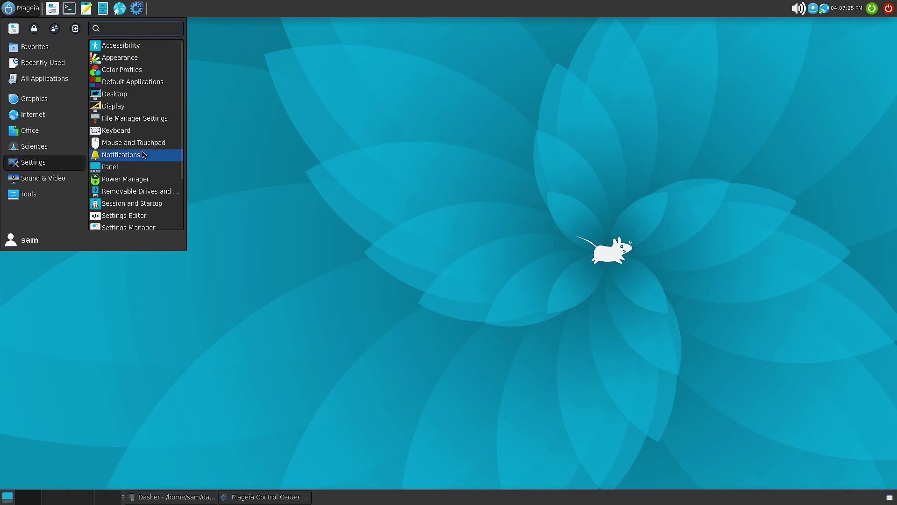
scroll(151, 152, down, 3)
click(29, 194)
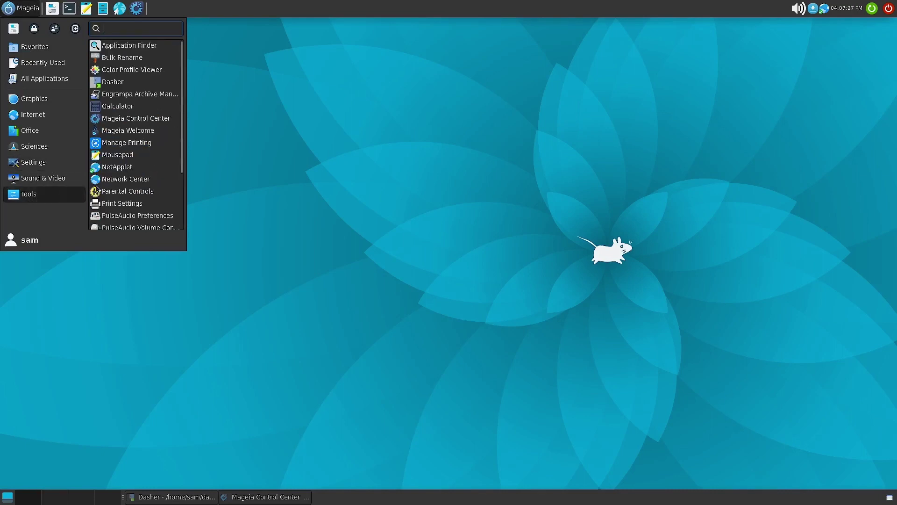
scroll(136, 189, down, 3)
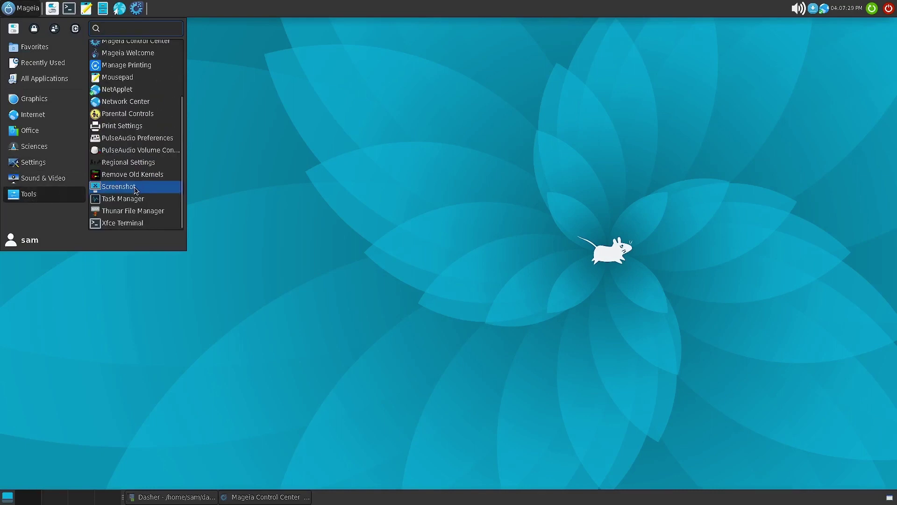
scroll(135, 188, up, 3)
scroll(135, 188, down, 3)
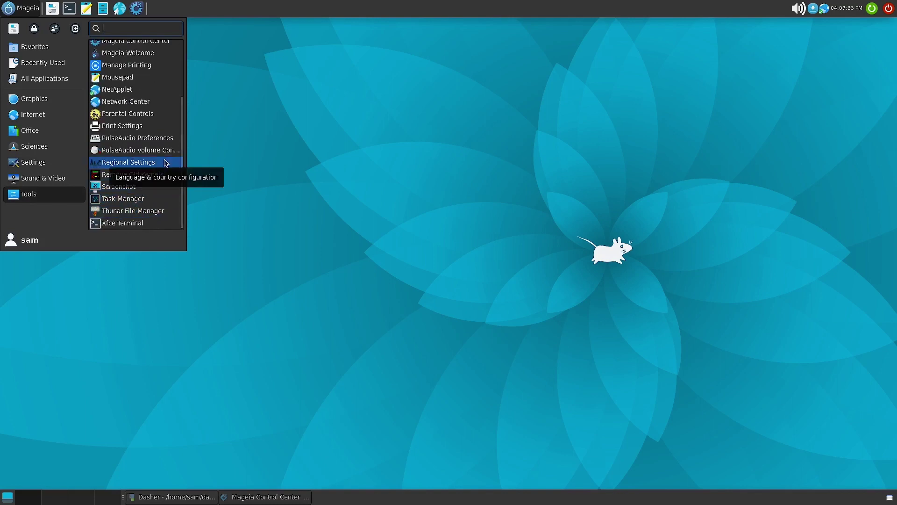
scroll(136, 162, up, 3)
click(8, 8)
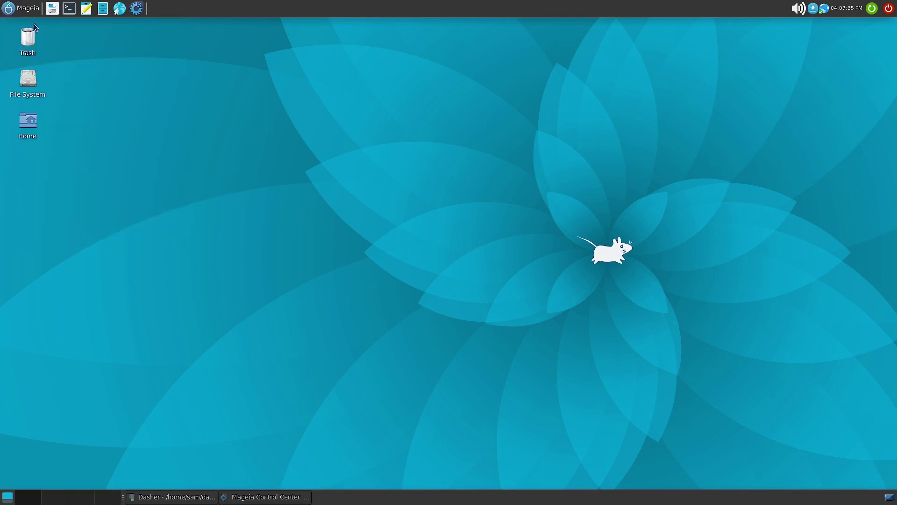
click(8, 8)
click(388, 159)
Restore the Control Center, scroll through the media sources list, and accept it with Ok.
click(260, 496)
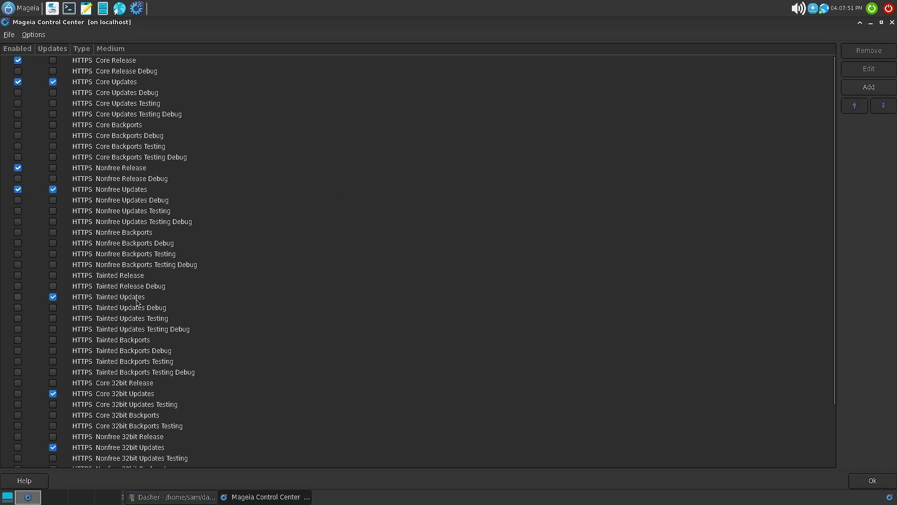
scroll(136, 303, down, 3)
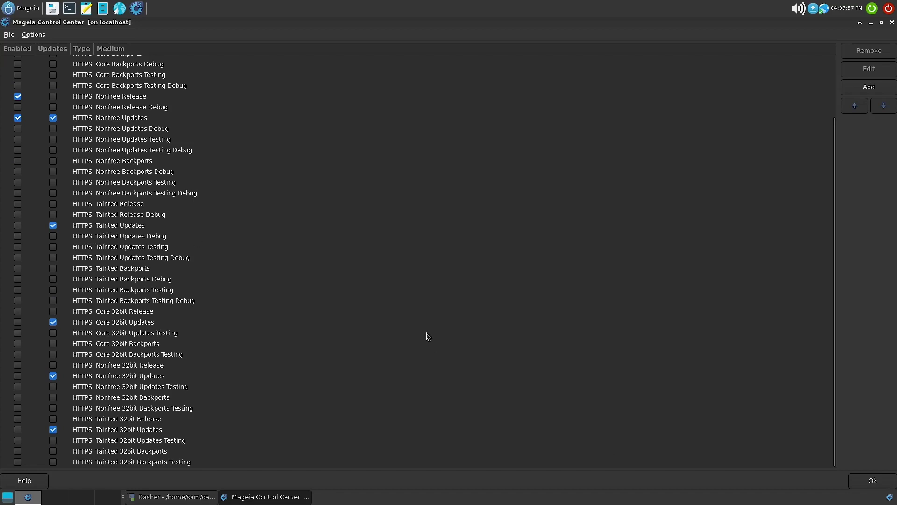
click(872, 482)
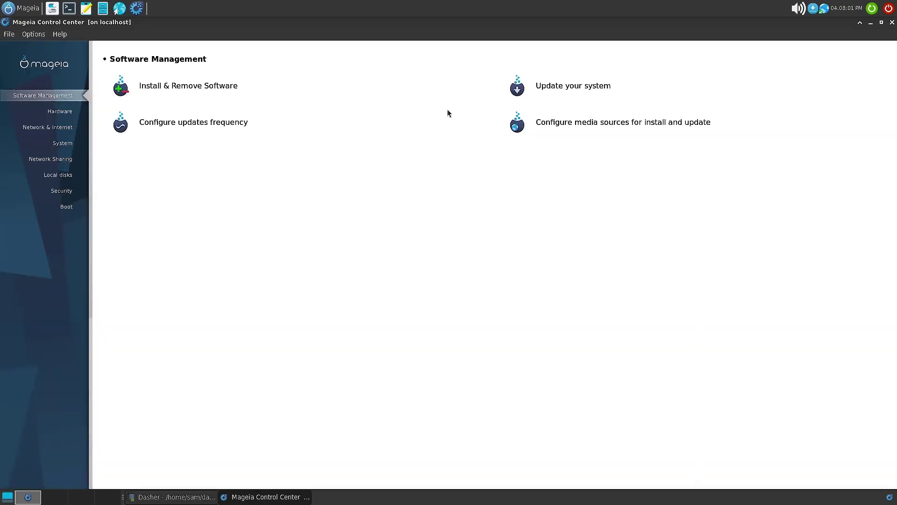